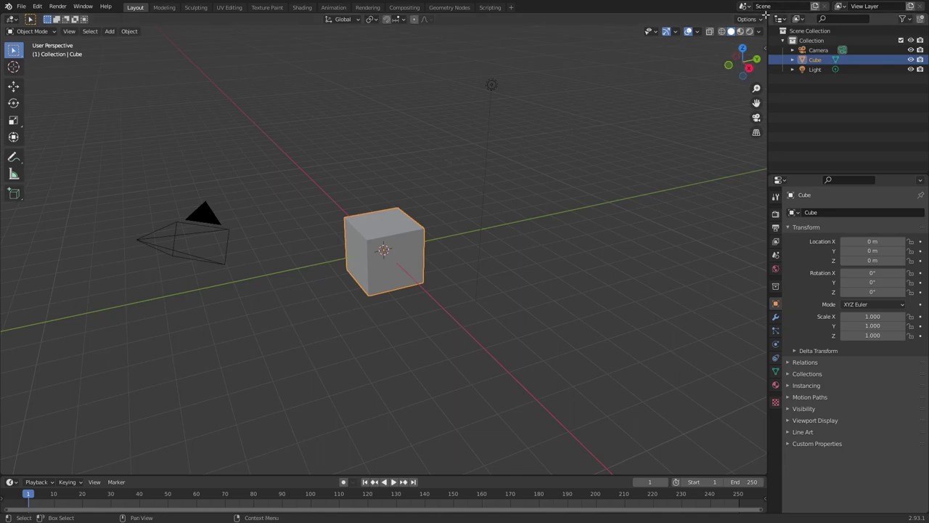
# Split the 3D viewport vertically into two areas and change the new one to a Video Sequencer.
pyautogui.moveTo(765, 14); pyautogui.dragTo(456, 35)
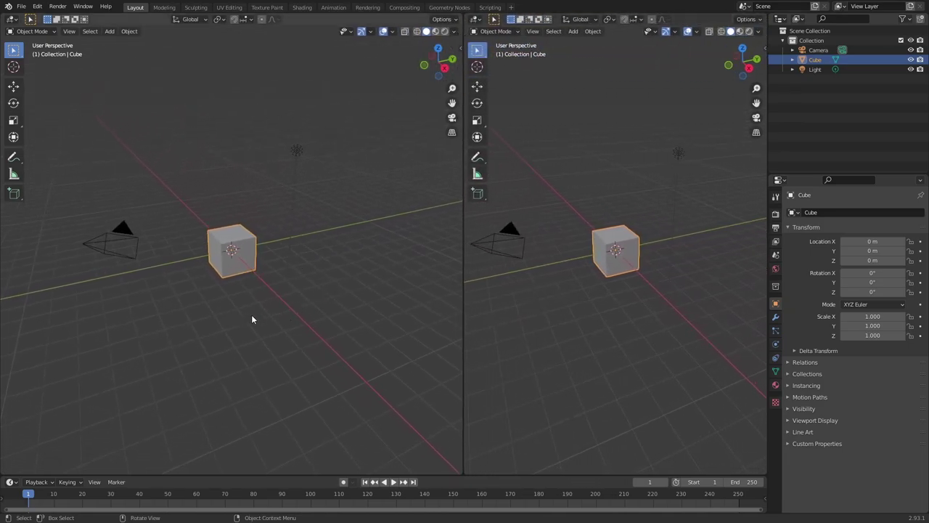
pyautogui.click(477, 20)
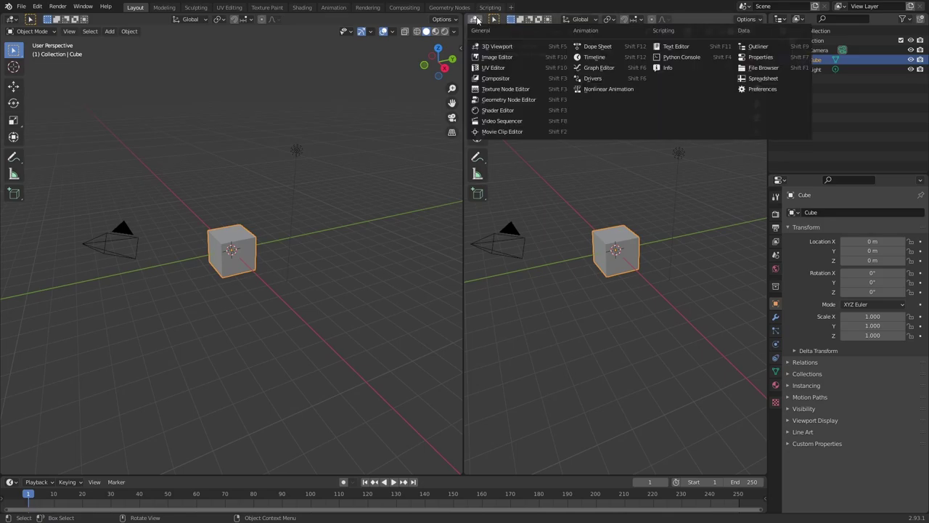
pyautogui.click(507, 121)
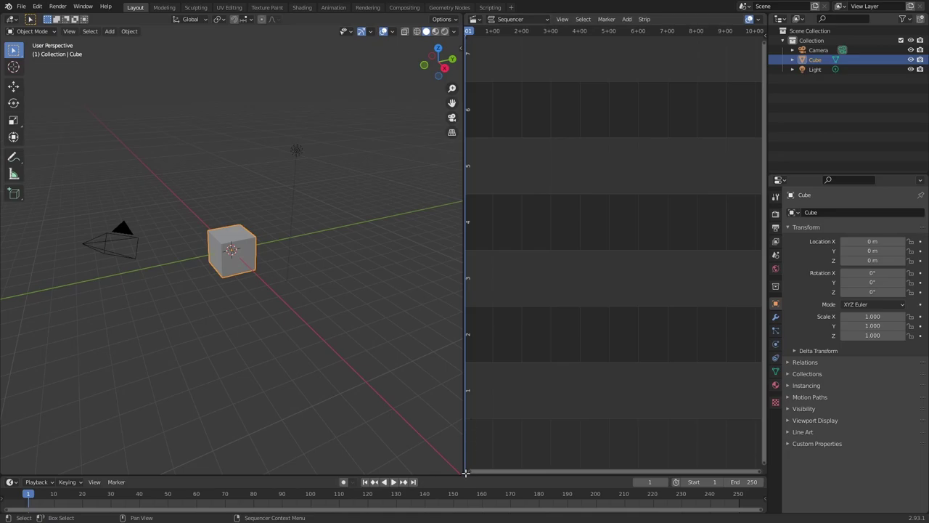
# Split the Video Sequencer horizontally and change the lower area to a Graph Editor.
pyautogui.moveTo(465, 472); pyautogui.dragTo(480, 237)
pyautogui.click(476, 244)
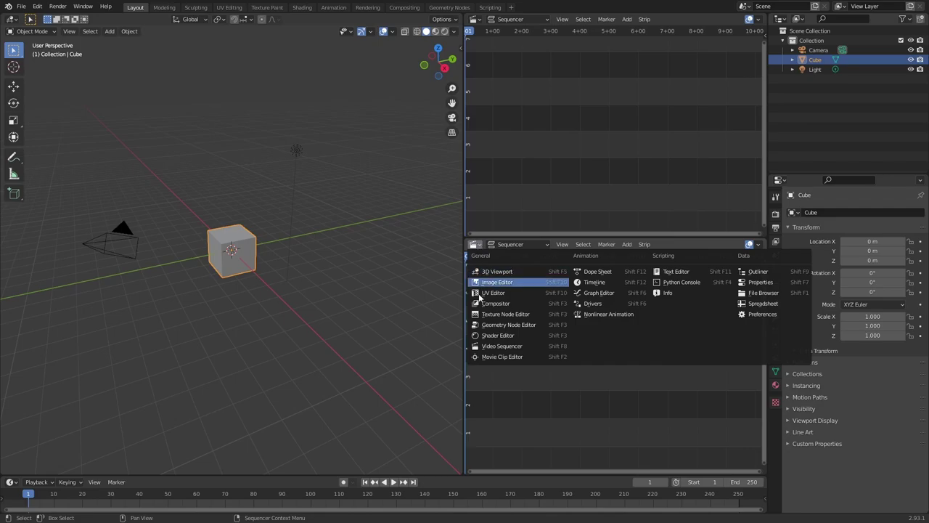
pyautogui.click(585, 294)
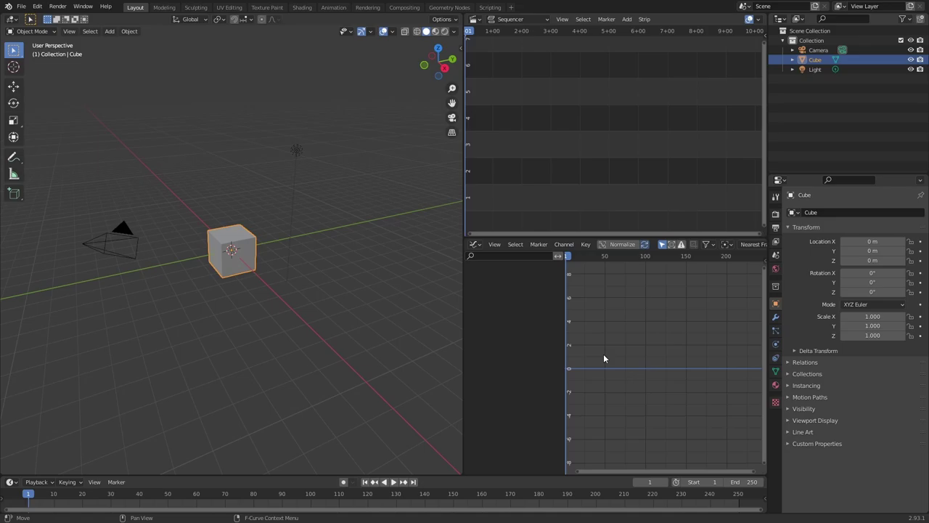
# Show the 3D viewport's sidebar with the cube's transform values.
pyautogui.scroll(2, 233, 331)
pyautogui.press('n')
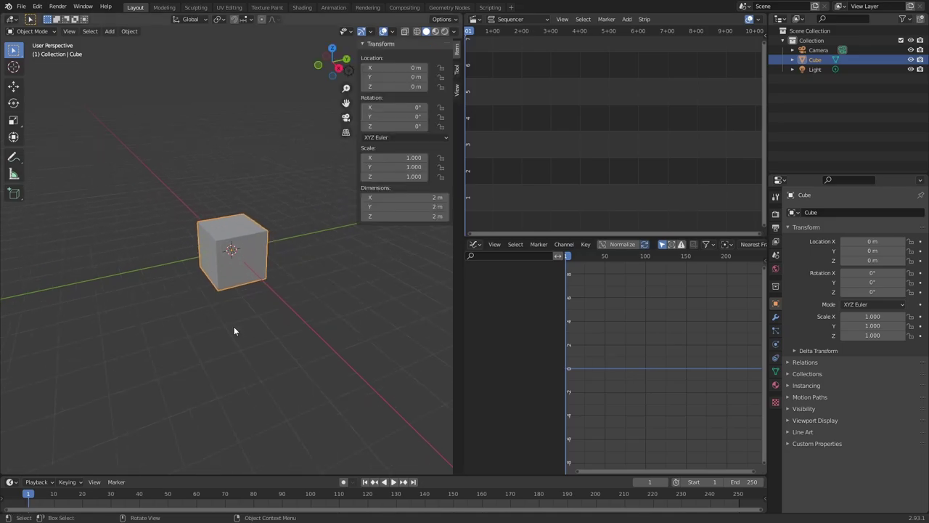
pyautogui.press('n')
pyautogui.press('n')
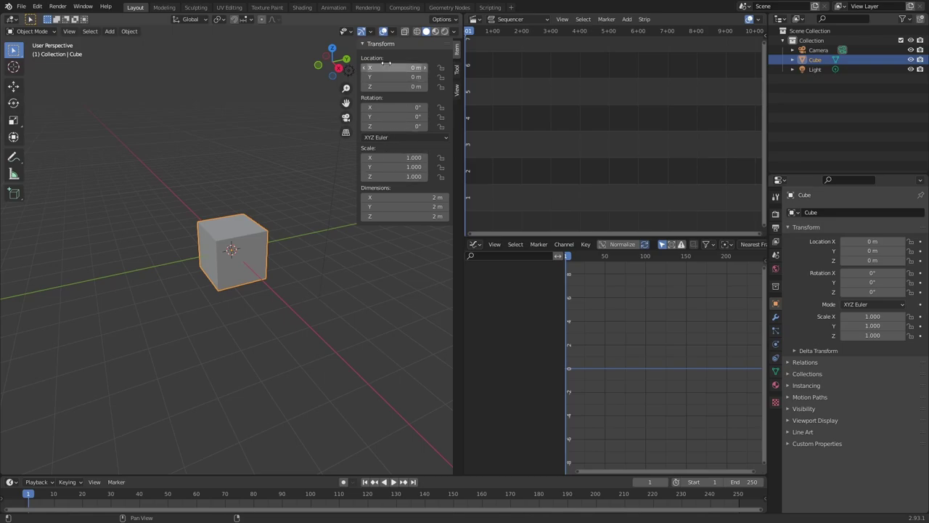
pyautogui.press('n')
pyautogui.press('n')
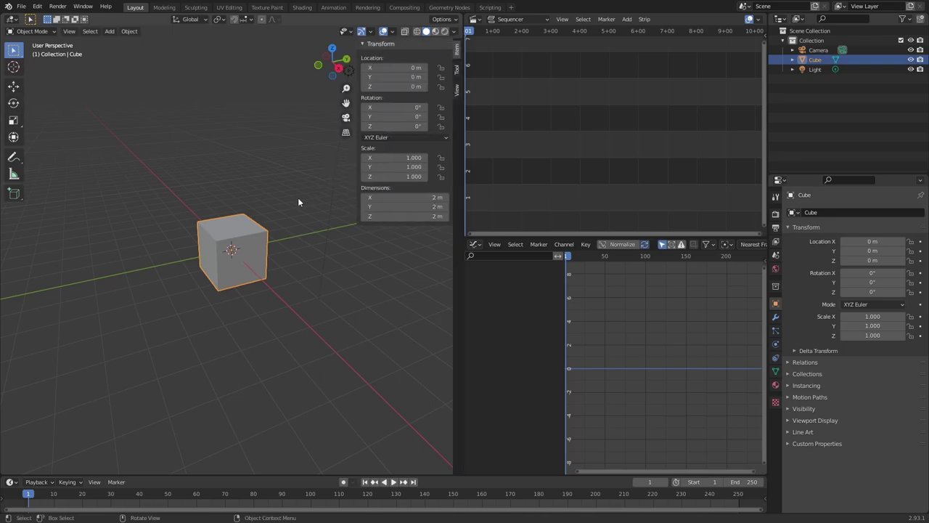
pyautogui.moveTo(271, 252)
pyautogui.mouseDown(button='middle')
pyautogui.moveTo(312, 276)
pyautogui.moveTo(353, 269)
pyautogui.moveTo(327, 237)
pyautogui.moveTo(310, 263)
pyautogui.moveTo(269, 256)
pyautogui.mouseUp(button='middle')
pyautogui.moveTo(374, 157)
pyautogui.mouseDown()
pyautogui.moveTo(457, 158)
pyautogui.moveTo(381, 159)
pyautogui.mouseUp()
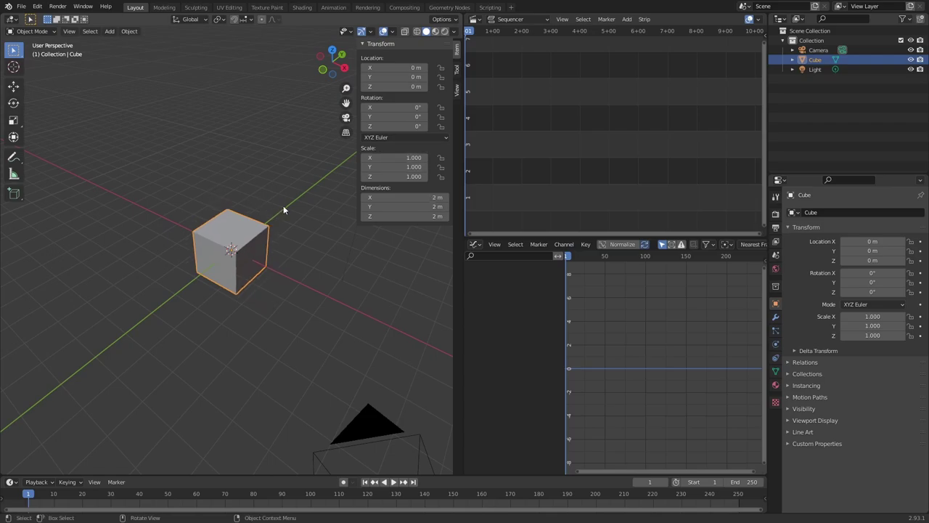
# Add ForTut.mp3 as a sound strip on channel 1 at frame 1, play it, and return to the start frame.
pyautogui.click(627, 19)
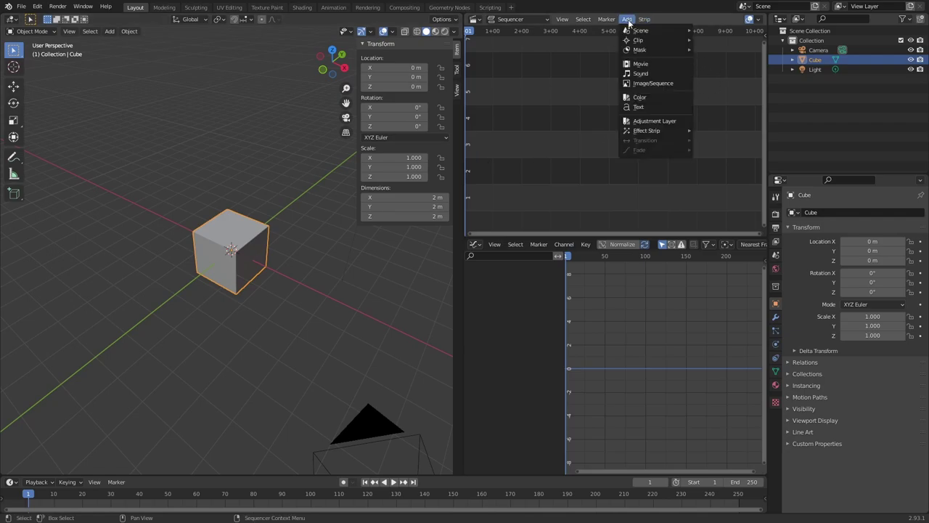
pyautogui.click(653, 74)
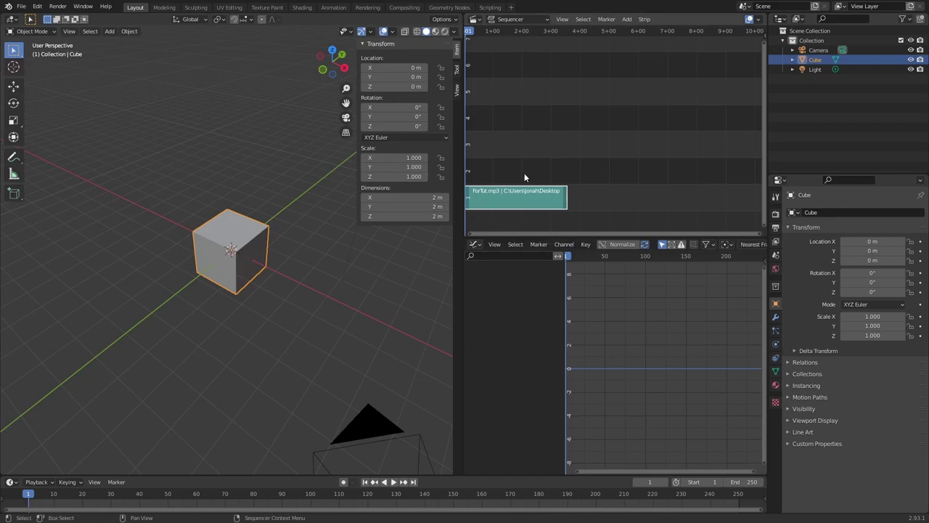
pyautogui.press('space')
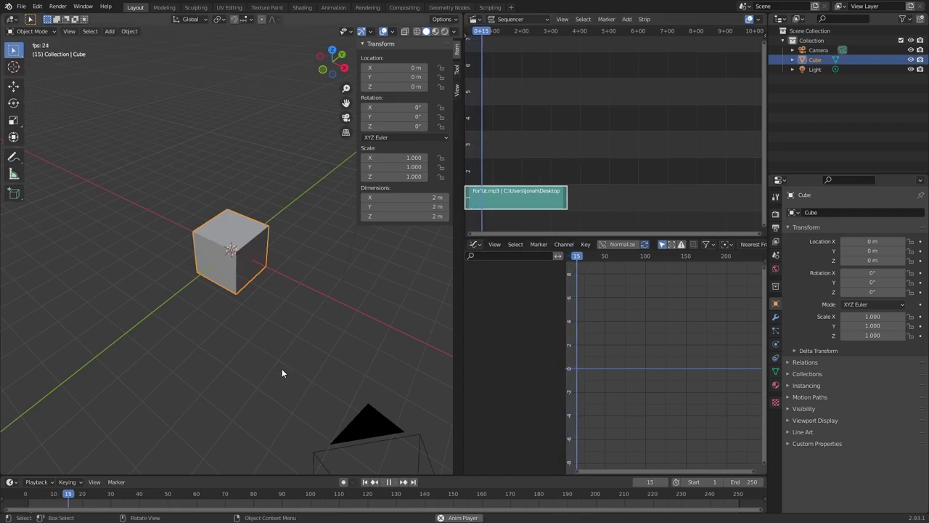
pyautogui.press('space')
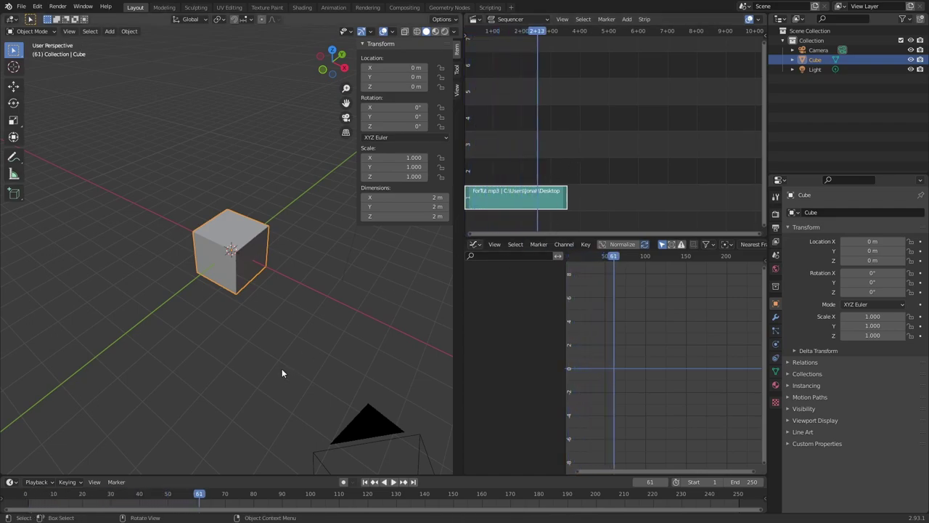
pyautogui.click(364, 483)
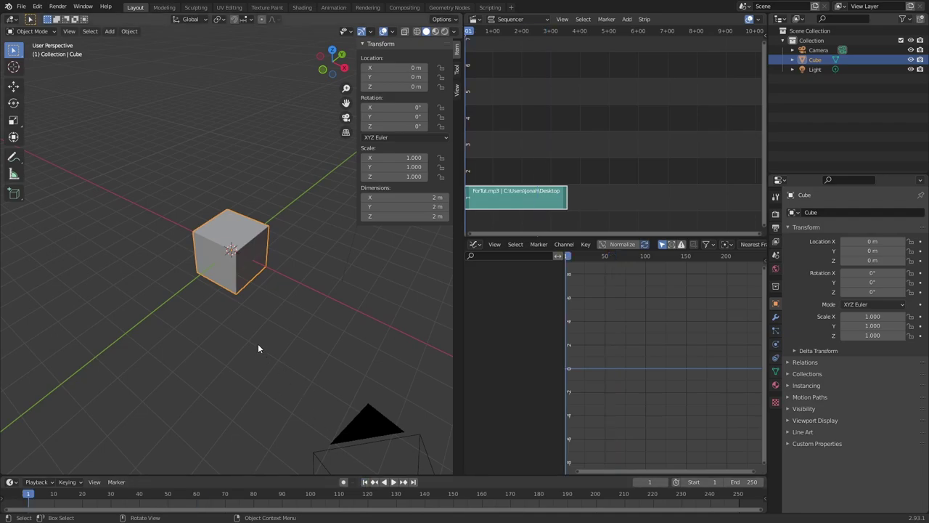
# Insert a keyframe on the cube's scale at frame 1 and expand its scale channels in the Graph Editor.
pyautogui.moveTo(407, 157); pyautogui.dragTo(450, 157)
pyautogui.hotkey('ctrl', 'z')
pyautogui.press('i')
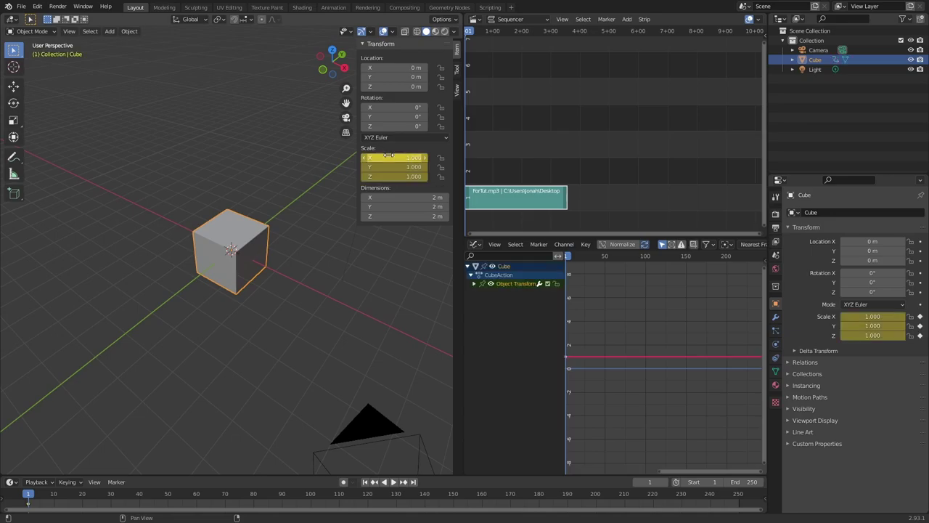
pyautogui.rightClick(389, 156)
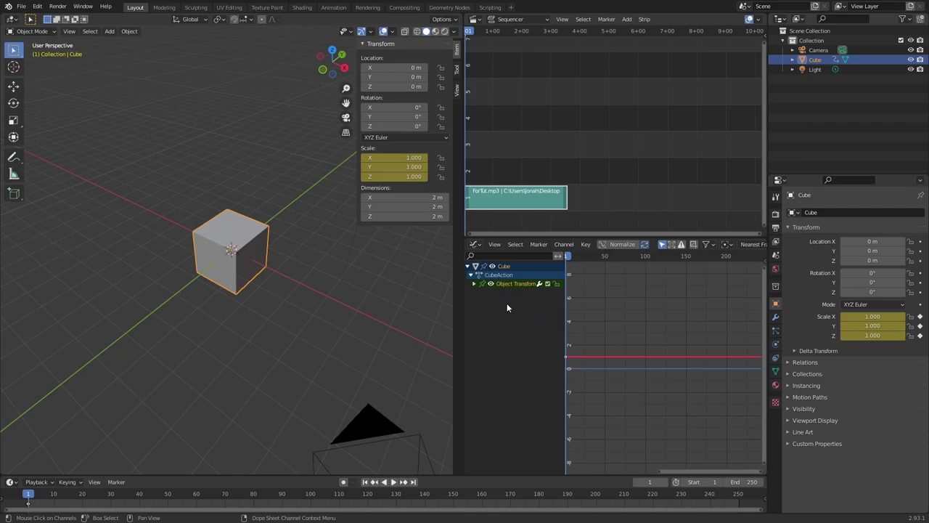
pyautogui.click(474, 284)
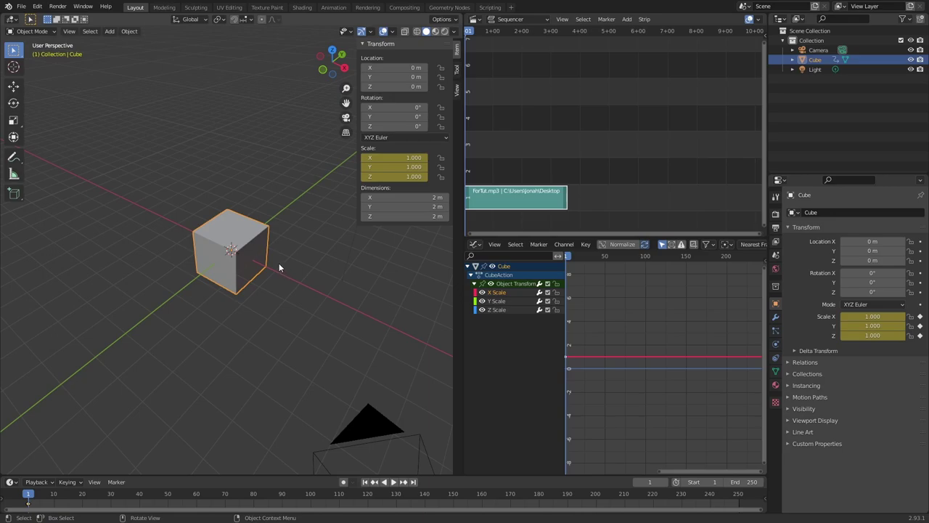
pyautogui.press('s')
pyautogui.press('x')
pyautogui.rightClick(328, 302)
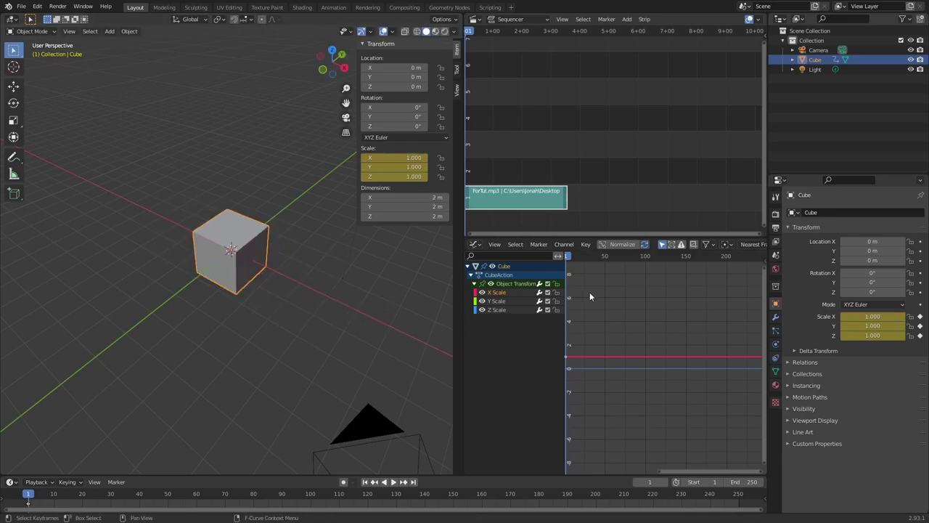
# Bake the sound file to the cube's selected X Scale F-curve.
pyautogui.click(585, 244)
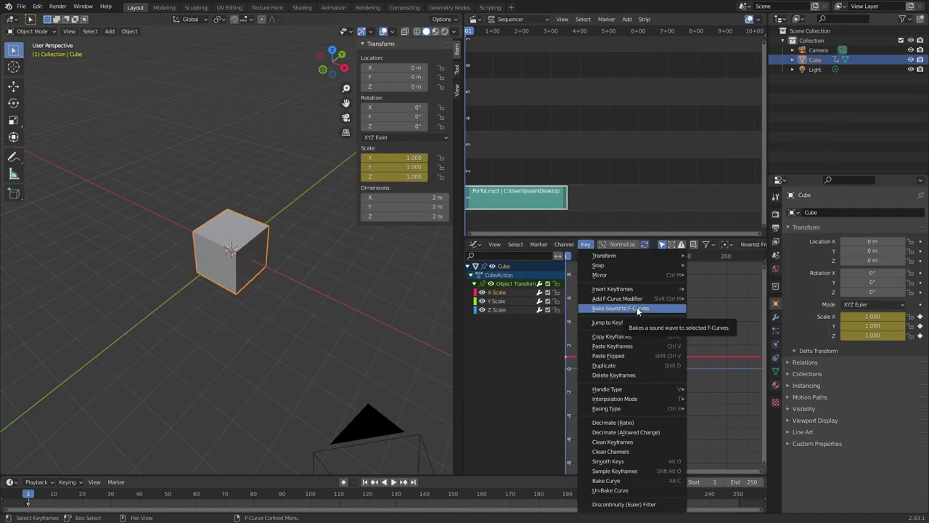
pyautogui.click(637, 307)
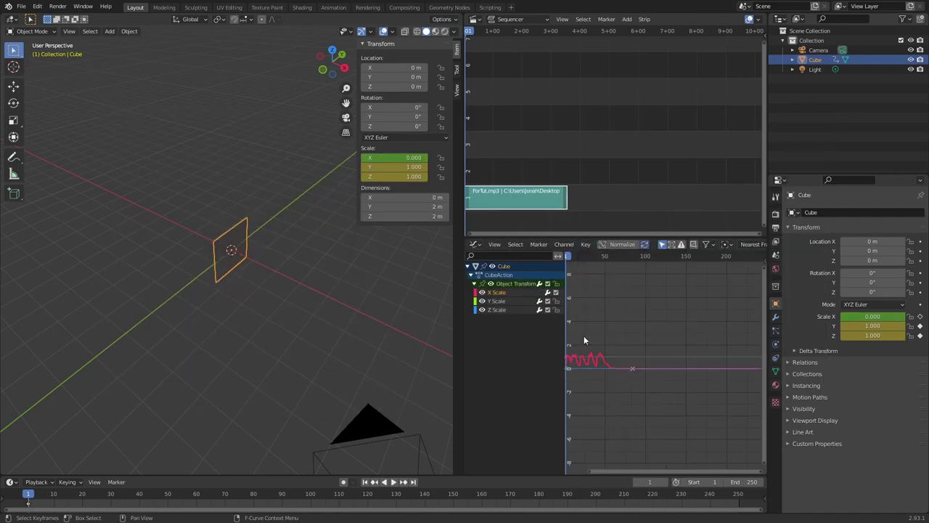
pyautogui.moveTo(583, 335); pyautogui.dragTo(677, 350, button='middle')
pyautogui.scroll(12, 606, 326)
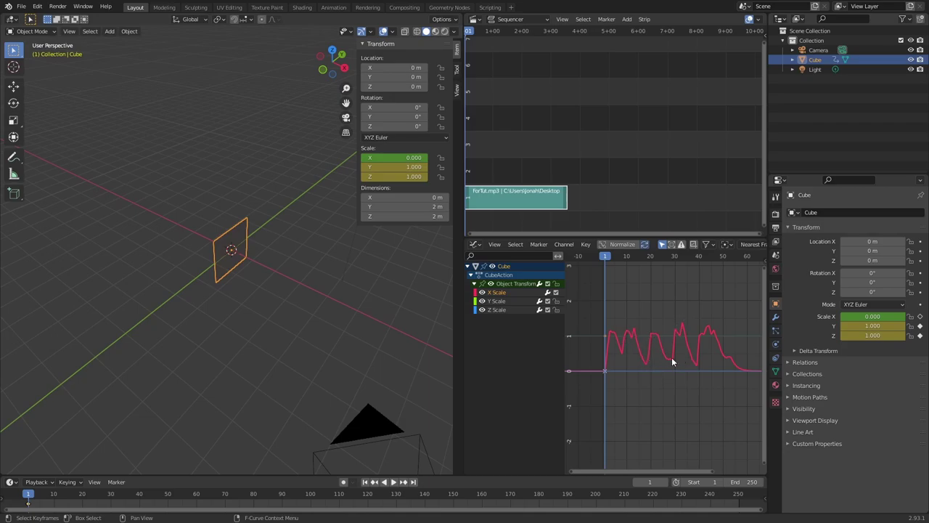
# Play back the animation and examine how the cube's X scale reacts to the sound.
pyautogui.press('space')
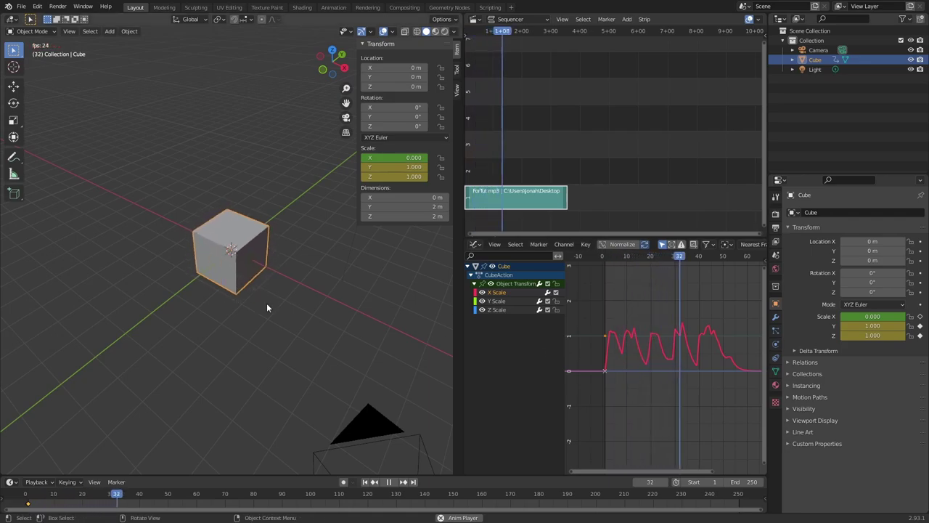
pyautogui.press('space')
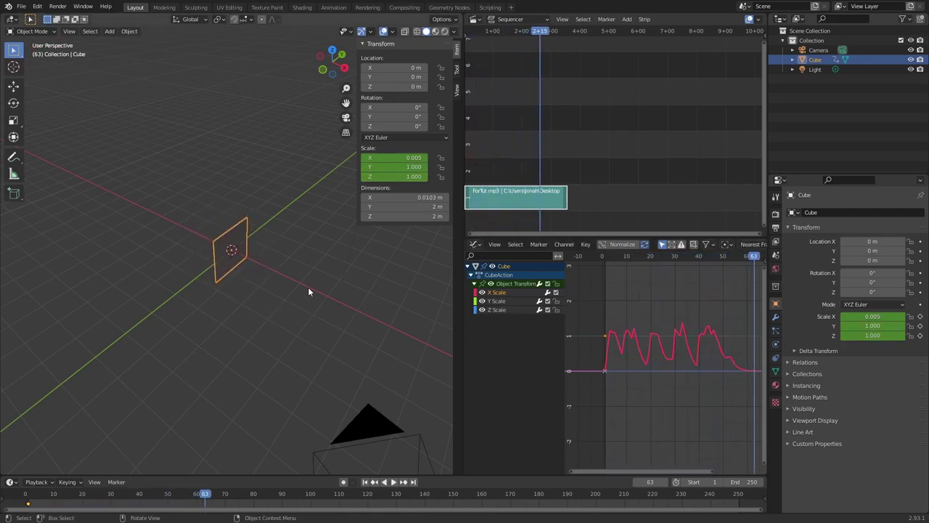
pyautogui.moveTo(224, 284); pyautogui.dragTo(243, 290, button='middle')
pyautogui.press('space')
pyautogui.press('space')
pyautogui.hotkey('alt', 'a')
pyautogui.scroll(-3, 638, 294)
pyautogui.click(253, 224)
pyautogui.scroll(-5, 305, 250)
pyautogui.moveTo(330, 266); pyautogui.dragTo(306, 261, button='middle')
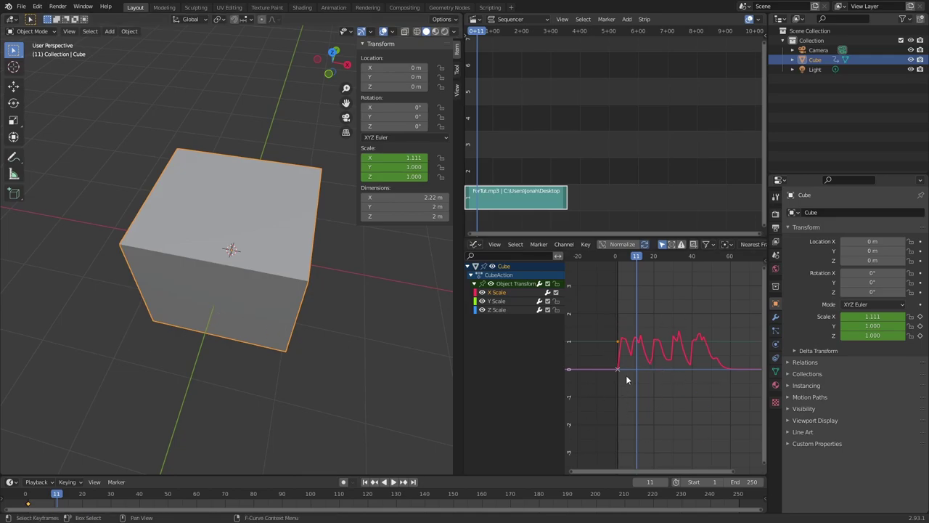
# Add an Envelope modifier to the cube's X Scale F-curve.
pyautogui.press('n')
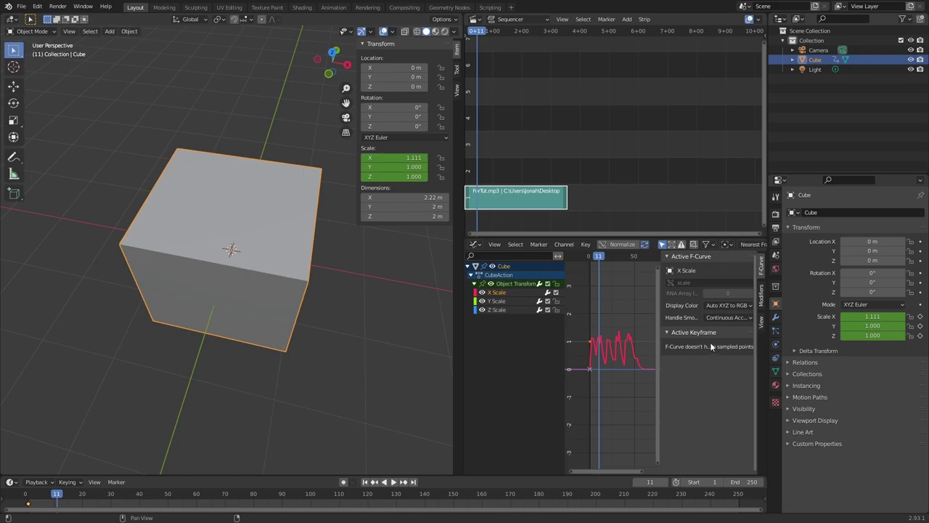
pyautogui.click(761, 299)
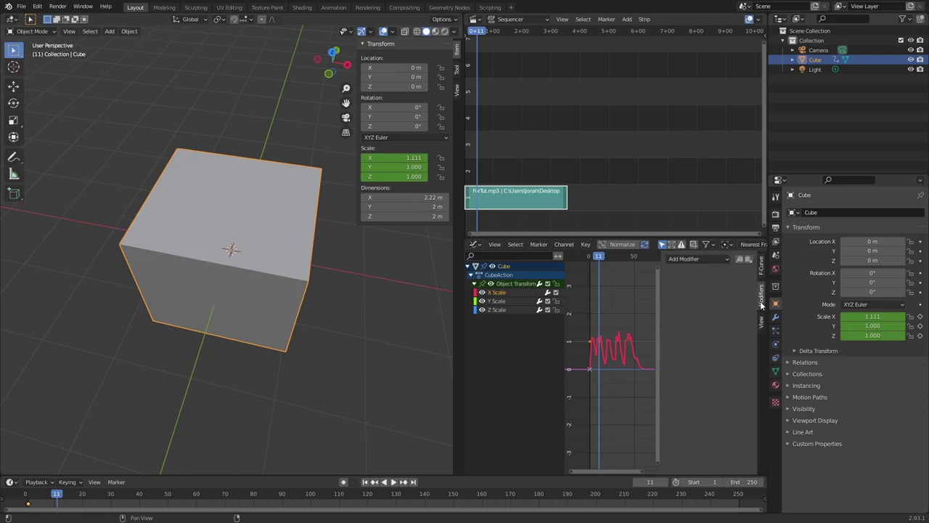
pyautogui.click(704, 259)
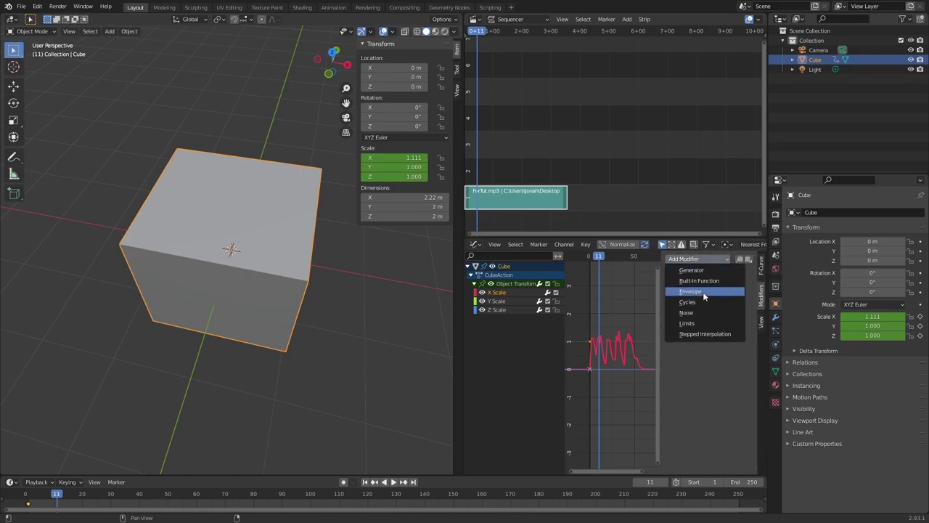
pyautogui.click(702, 296)
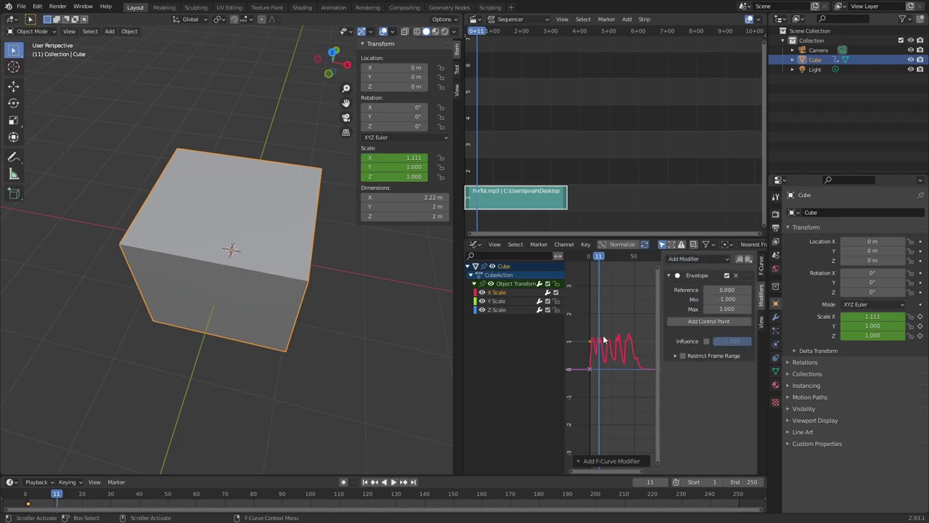
# Add a control point at frame 11 to the Envelope modifier.
pyautogui.scroll(2, 602, 334)
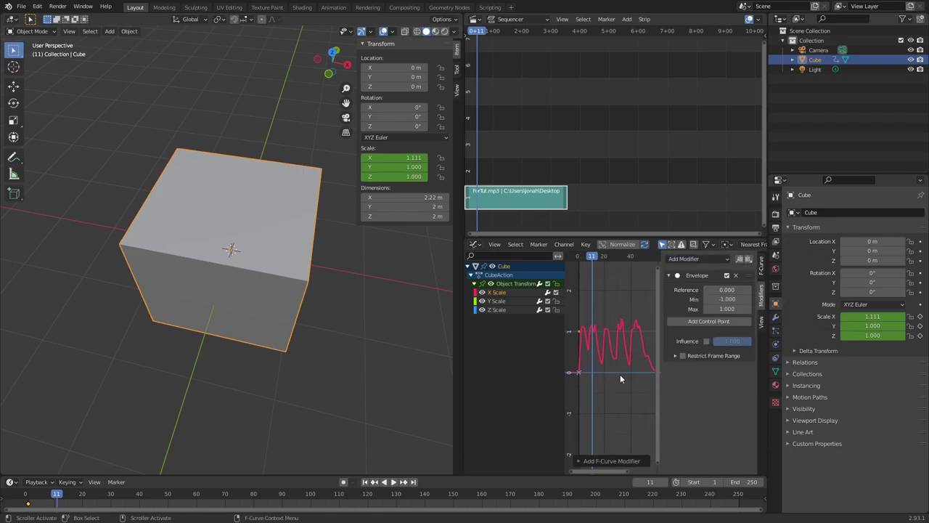
pyautogui.scroll(-2, 597, 361)
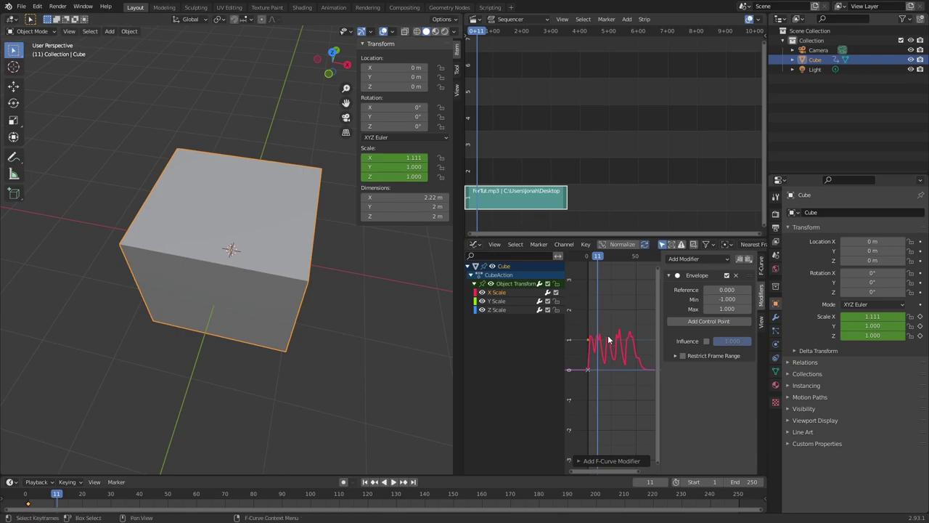
pyautogui.click(708, 320)
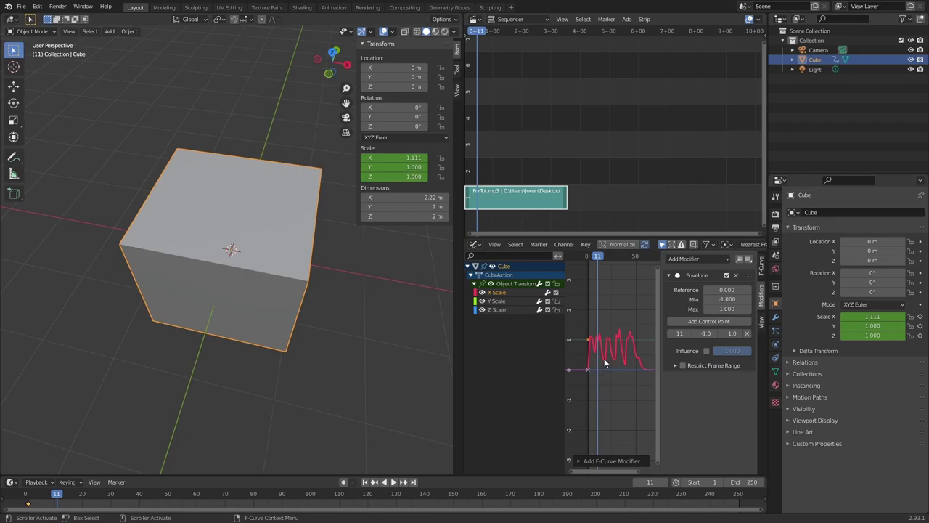
pyautogui.moveTo(619, 336); pyautogui.dragTo(619, 344, button='middle')
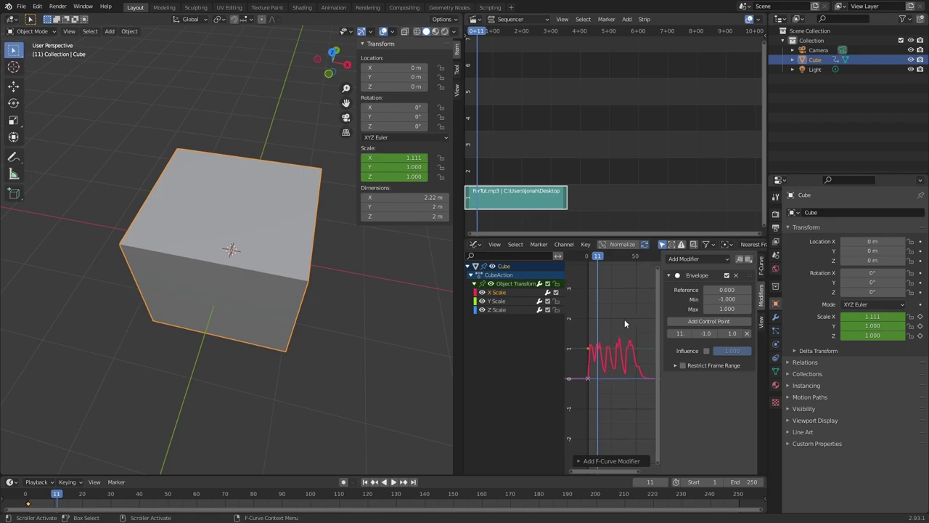
pyautogui.write('-1.0')
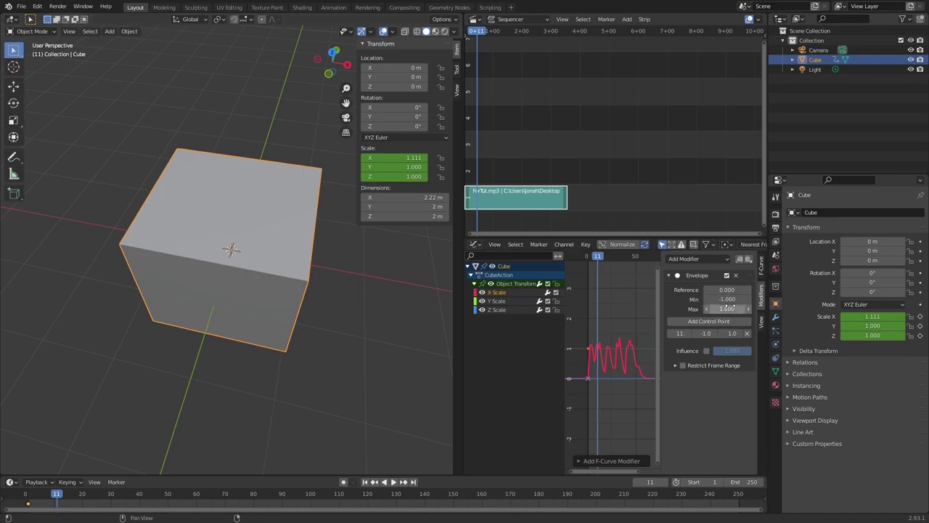
pyautogui.hotkey('ctrl', 'v')
pyautogui.moveTo(722, 309)
pyautogui.mouseDown()
pyautogui.moveTo(768, 309)
pyautogui.moveTo(711, 309)
pyautogui.moveTo(721, 310)
pyautogui.mouseUp()
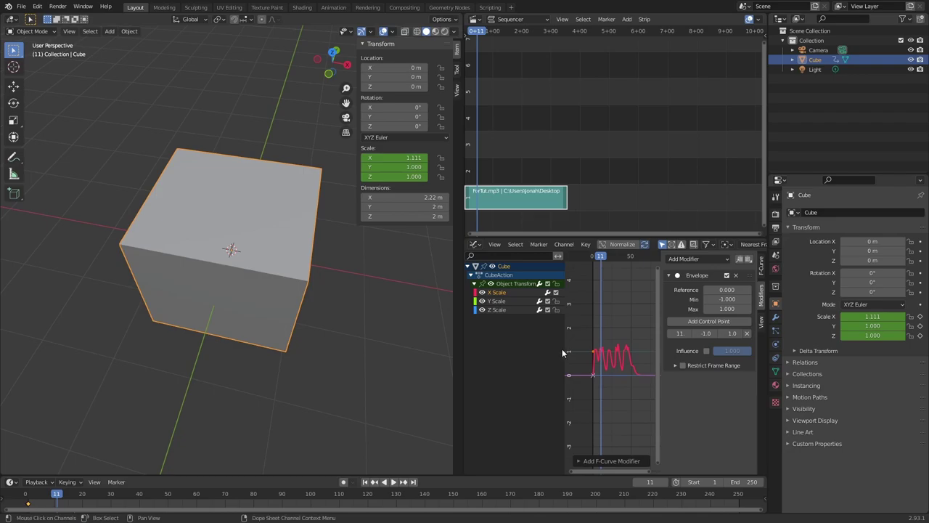
# Enlarge the Graph Editor's curve area by narrowing its channel list and sidebar and widening the whole editor.
pyautogui.moveTo(564, 349); pyautogui.dragTo(540, 349)
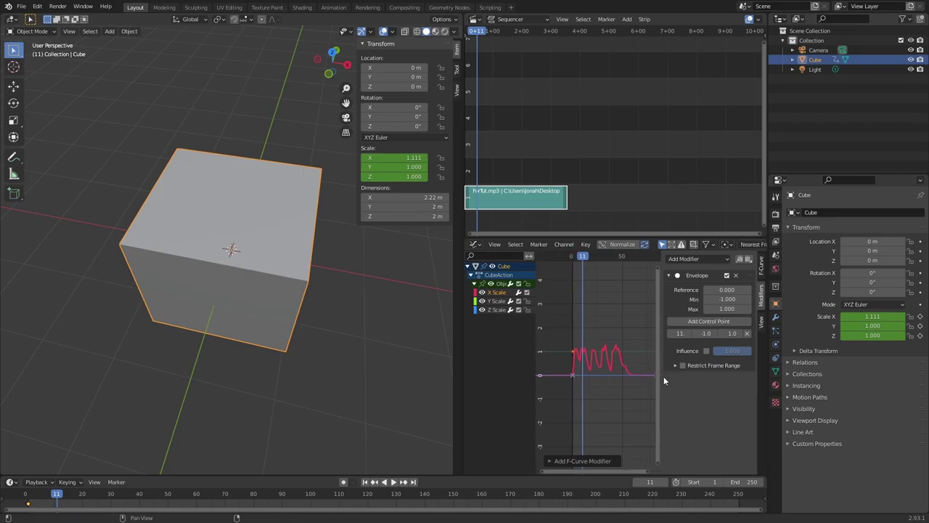
pyautogui.moveTo(660, 375); pyautogui.dragTo(681, 376)
pyautogui.moveTo(636, 387); pyautogui.dragTo(614, 390, button='middle')
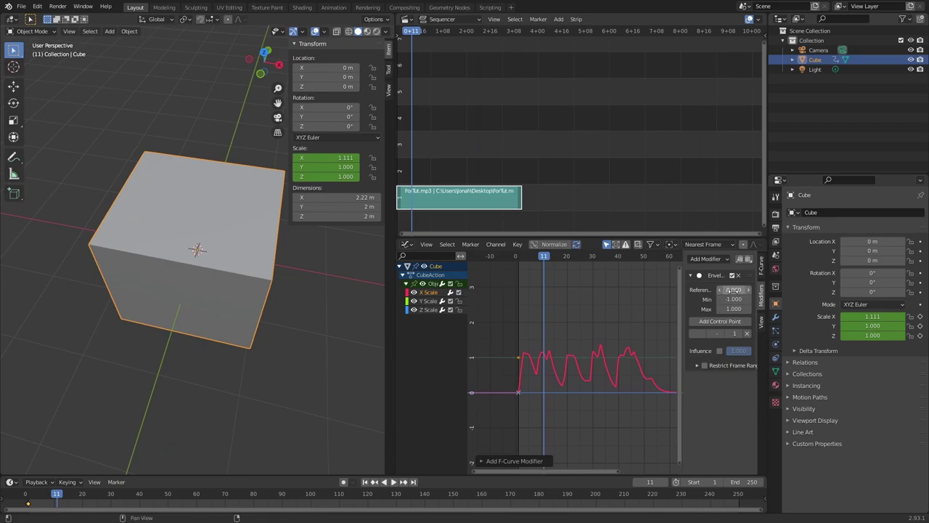
# Try out different Reference, Max and Min values in the X Scale curve's Envelope modifier.
pyautogui.moveTo(733, 289)
pyautogui.mouseDown()
pyautogui.moveTo(798, 289)
pyautogui.moveTo(717, 289)
pyautogui.mouseUp()
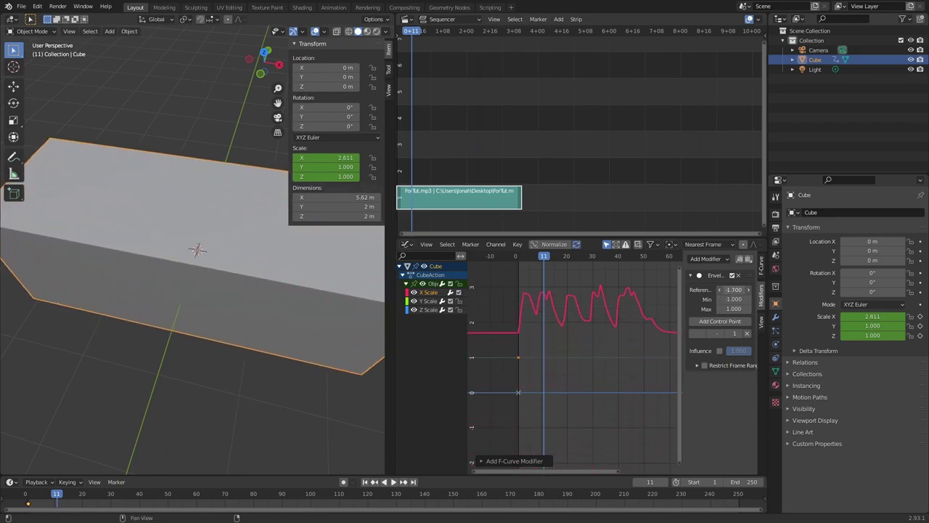
pyautogui.rightClick(733, 290)
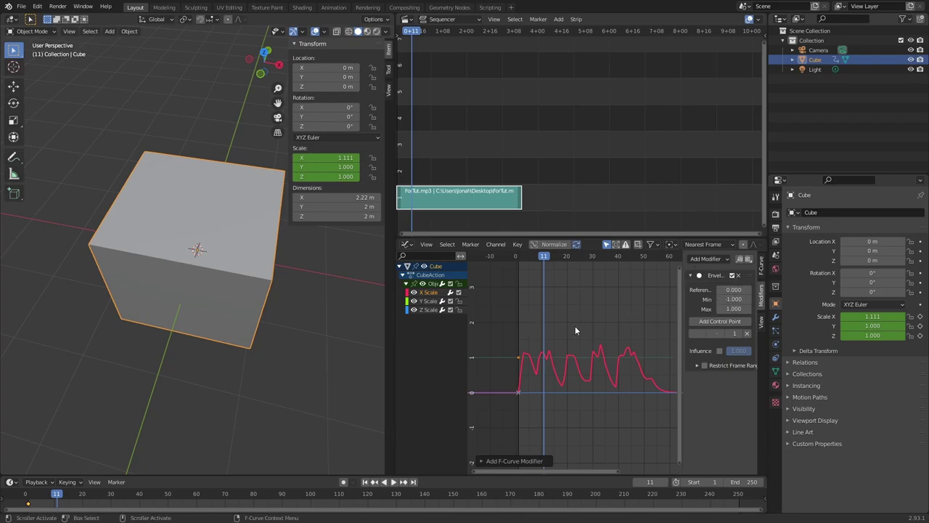
pyautogui.moveTo(734, 308); pyautogui.dragTo(858, 309)
pyautogui.rightClick(734, 308)
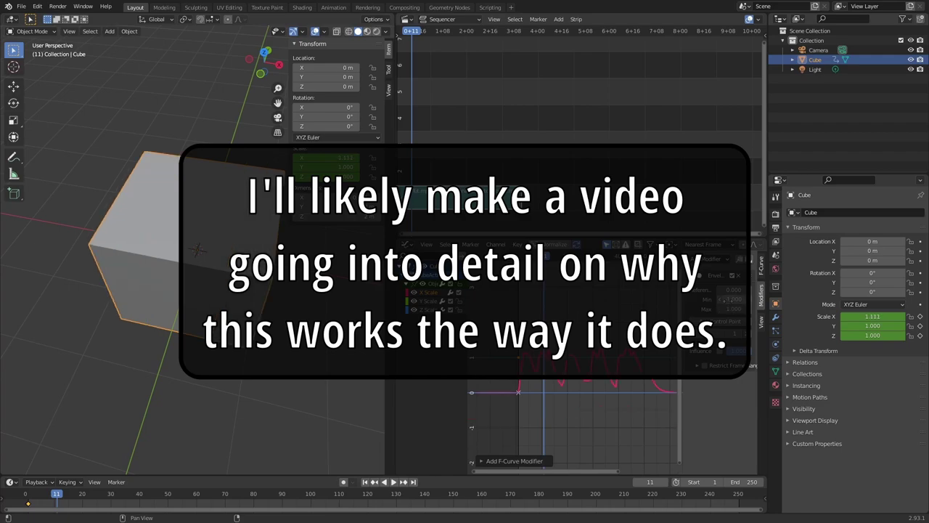
pyautogui.moveTo(732, 299)
pyautogui.mouseDown()
pyautogui.moveTo(641, 299)
pyautogui.moveTo(747, 299)
pyautogui.mouseUp()
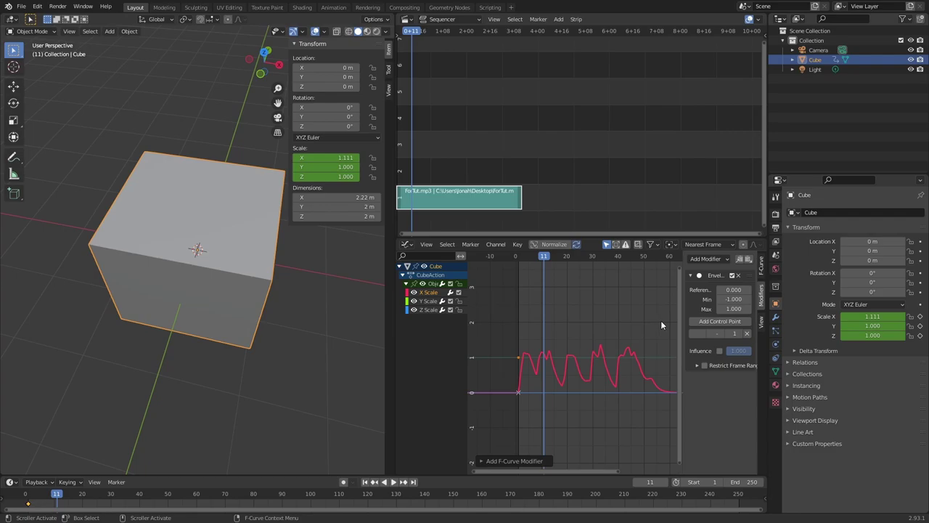
pyautogui.click(720, 309)
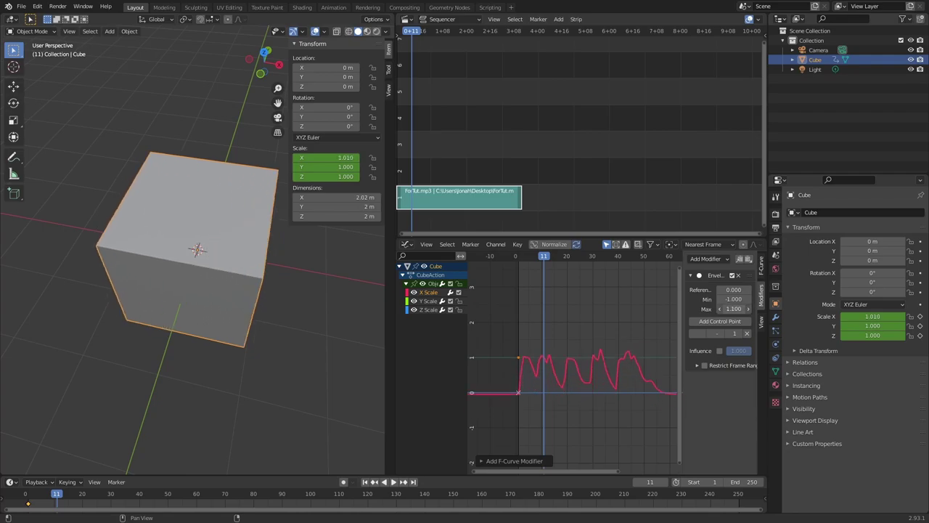
# Set the Envelope modifier's Reference to -1.200 and Min to -4.200 on the X Scale curve.
pyautogui.moveTo(720, 309); pyautogui.dragTo(719, 289)
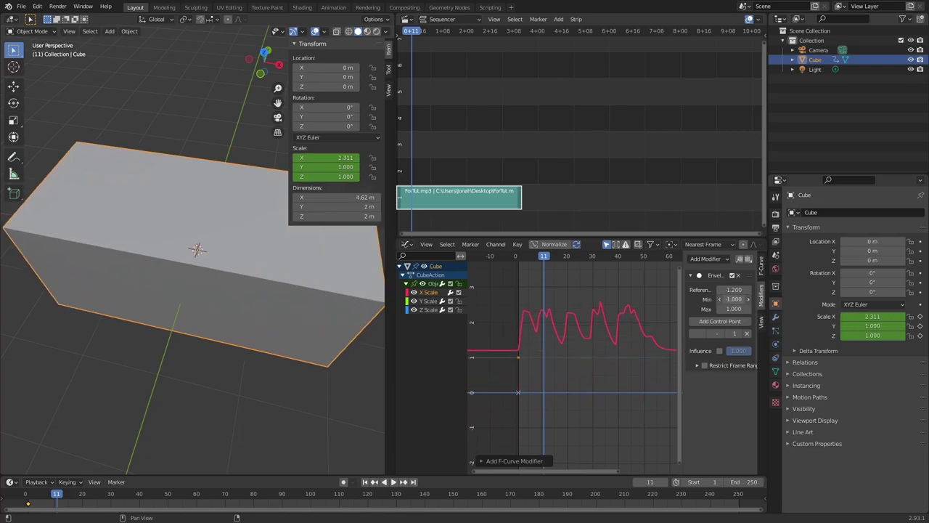
pyautogui.moveTo(734, 299); pyautogui.dragTo(689, 299)
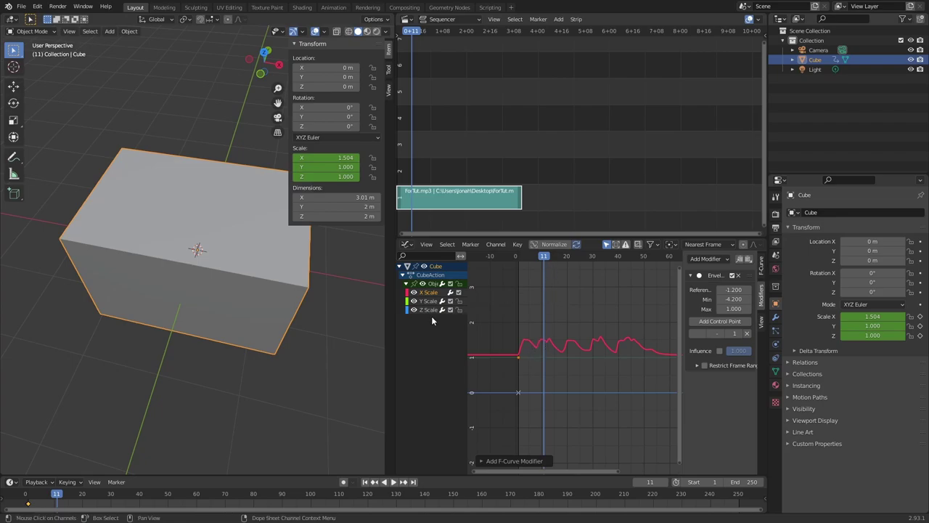
# Play the animation from the first frame and examine the cube's scaling with the adjusted Envelope modifier.
pyautogui.click(367, 483)
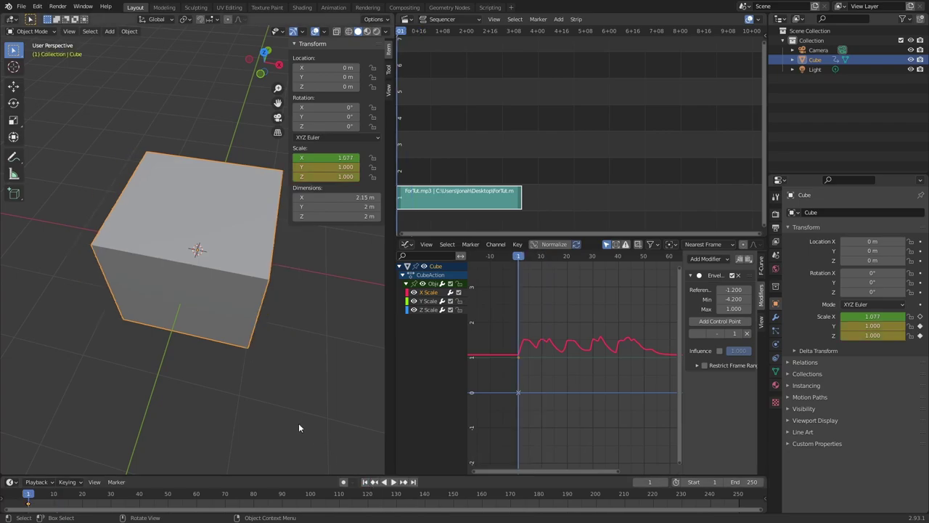
pyautogui.scroll(-2, 297, 398)
pyautogui.moveTo(298, 389); pyautogui.dragTo(265, 371, button='middle')
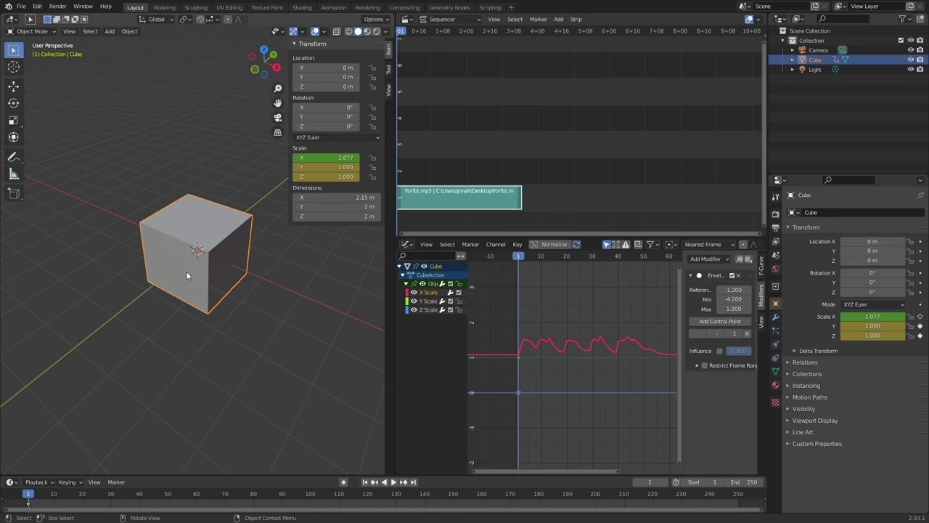
pyautogui.moveTo(145, 336)
pyautogui.mouseDown(button='middle')
pyautogui.moveTo(190, 304)
pyautogui.moveTo(145, 349)
pyautogui.mouseUp(button='middle')
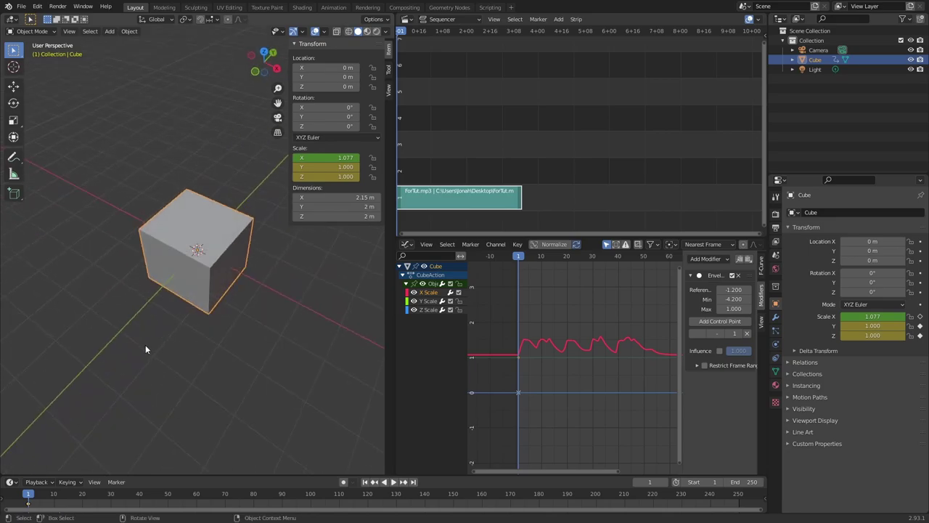
pyautogui.press('space')
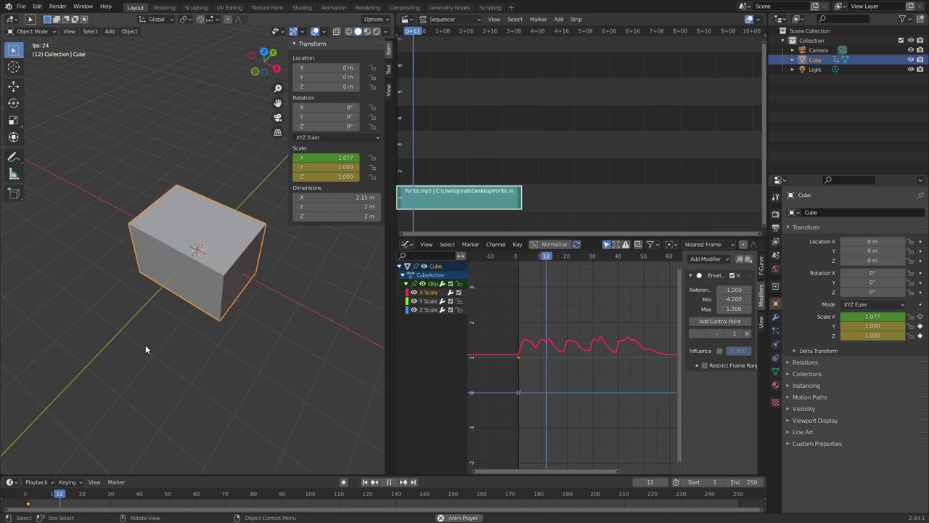
pyautogui.press('space')
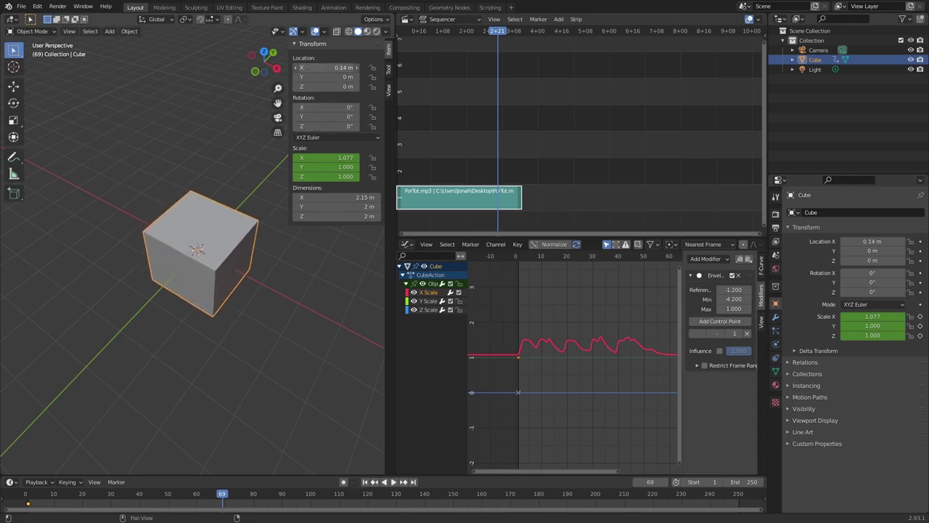
# In the Shading workspace, add a Value node left of the cube material's Principled BSDF, and return to the Layout workspace.
pyautogui.click(301, 8)
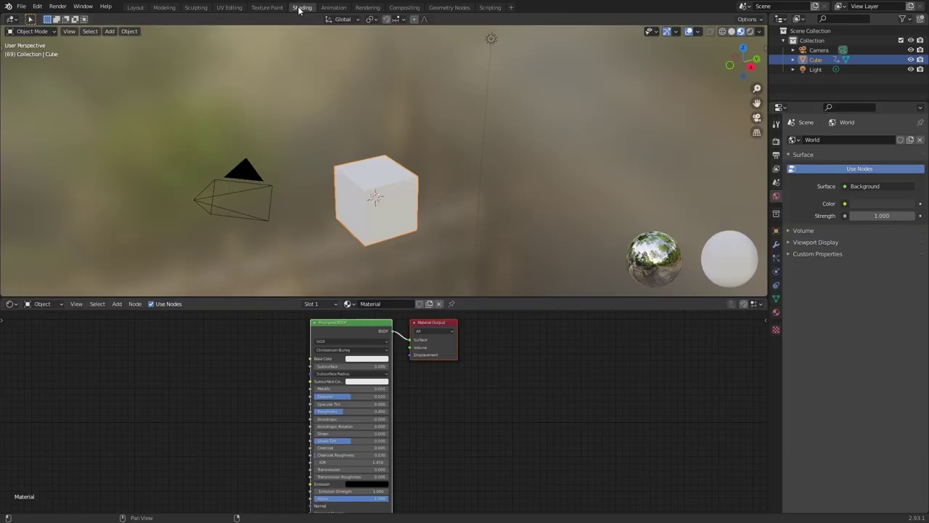
pyautogui.moveTo(227, 429)
pyautogui.mouseDown(button='middle')
pyautogui.moveTo(236, 440)
pyautogui.moveTo(228, 431)
pyautogui.moveTo(322, 412)
pyautogui.mouseUp(button='middle')
pyautogui.scroll(2, 231, 418)
pyautogui.hotkey('shift', 'a')
pyautogui.click(220, 359)
pyautogui.write('vl')
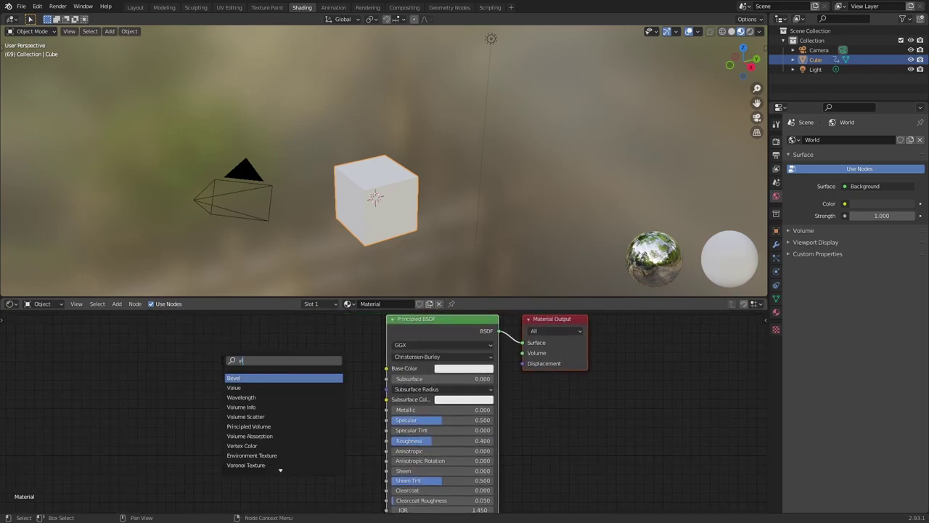
pyautogui.write('alue')
pyautogui.click(250, 378)
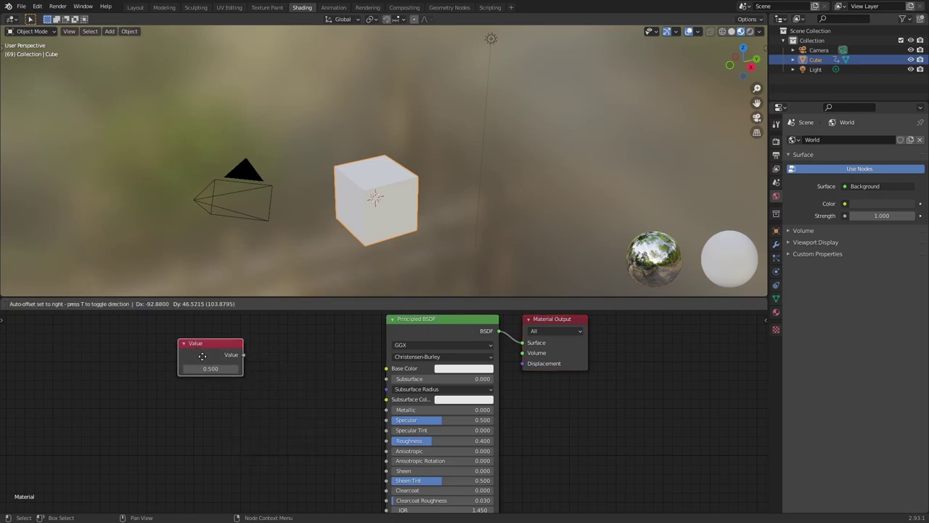
pyautogui.click(202, 355)
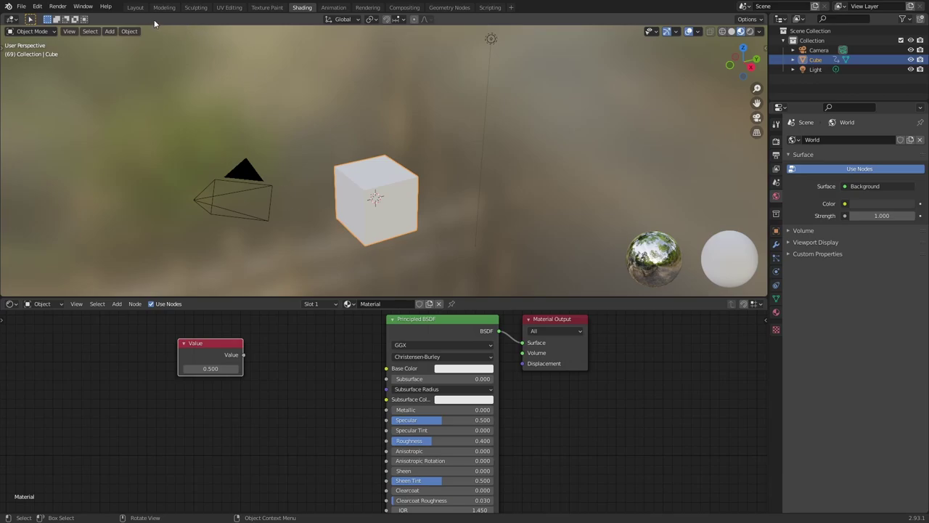
pyautogui.click(135, 7)
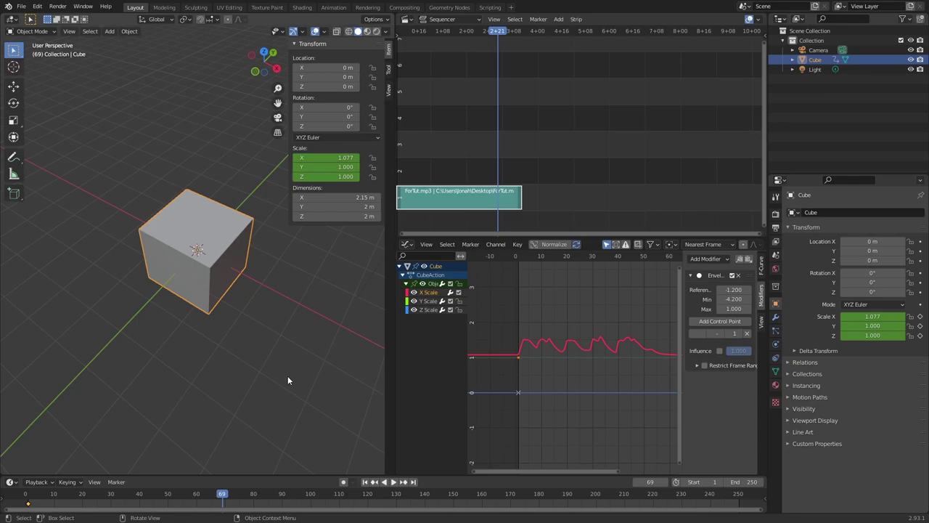